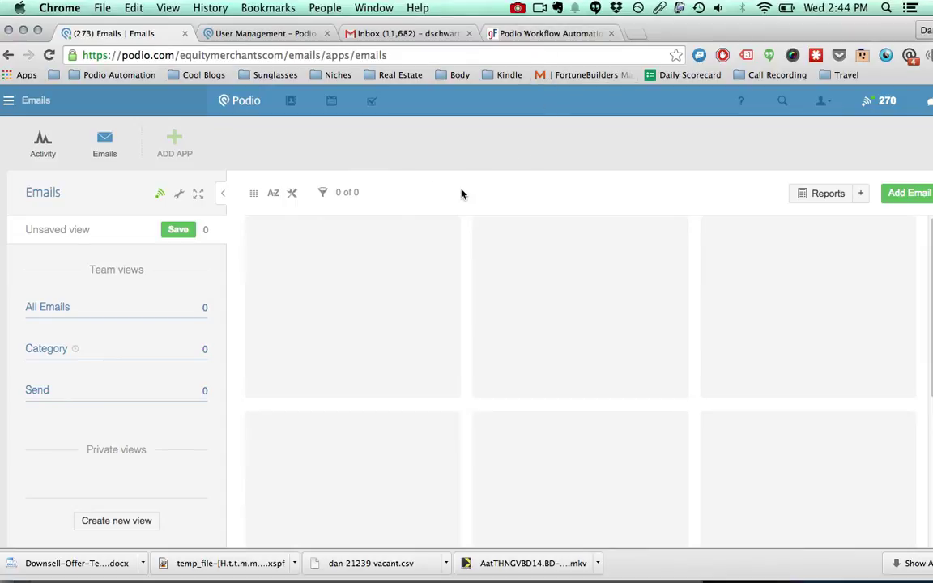
# Insert the Agents Lenders snippet into a new Gmail message, adding its Baltimore lending subject and body
pyautogui.click(382, 34)
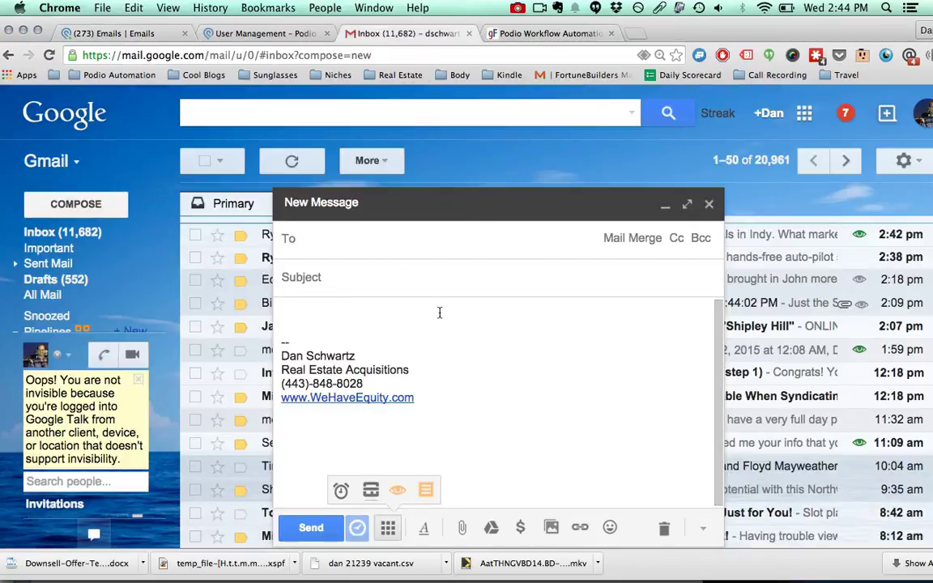
pyautogui.click(426, 491)
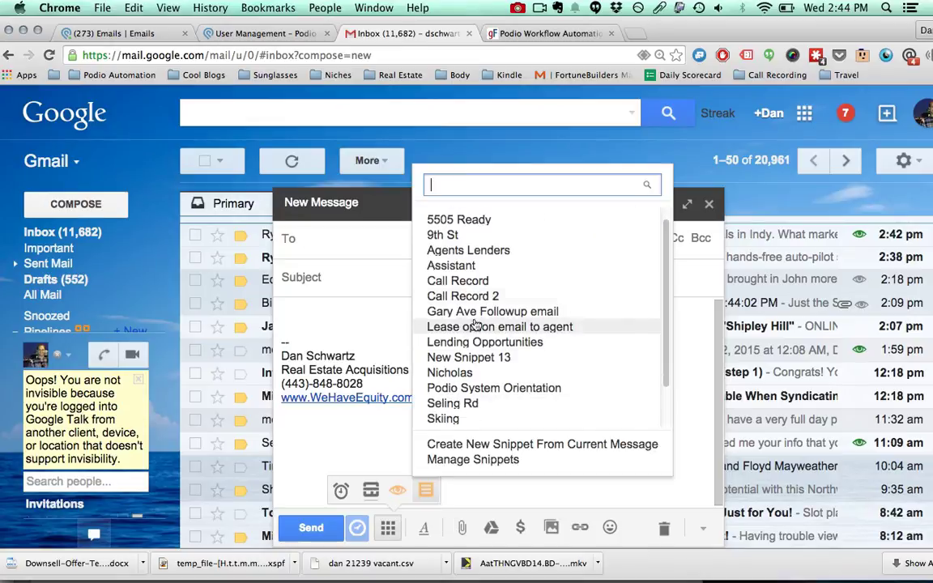
pyautogui.scroll(-1, 486, 259)
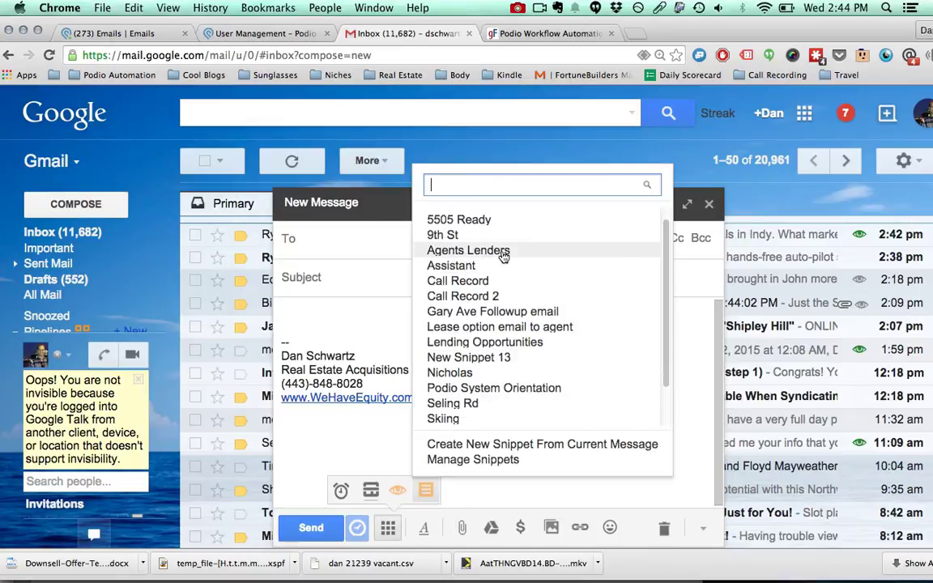
pyautogui.click(484, 251)
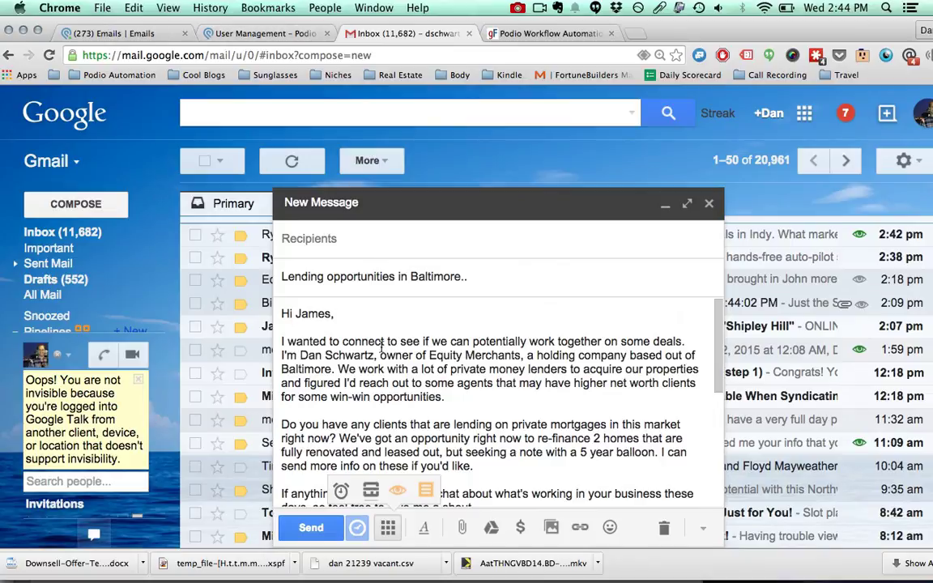
# Start a new item in the Podio Emails app
pyautogui.click(207, 30)
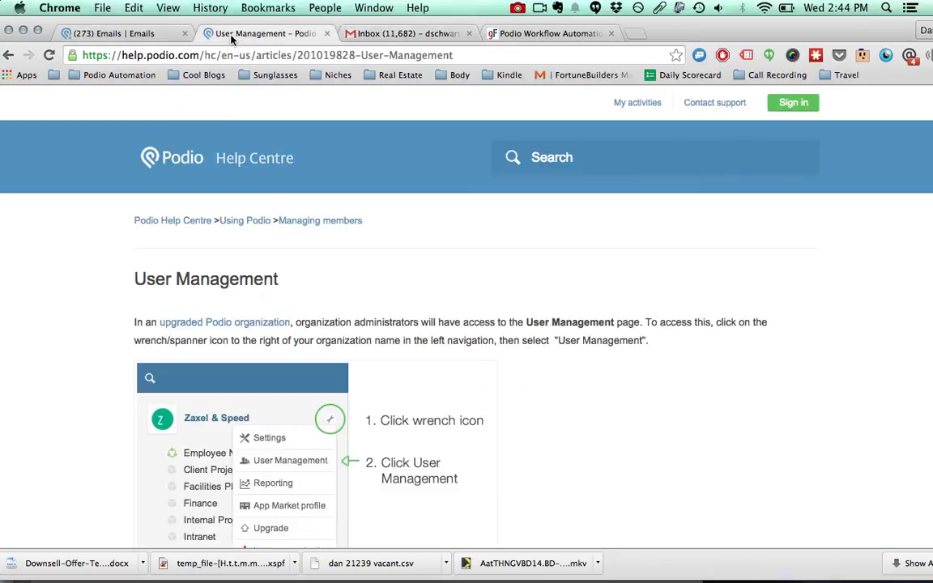
pyautogui.click(154, 36)
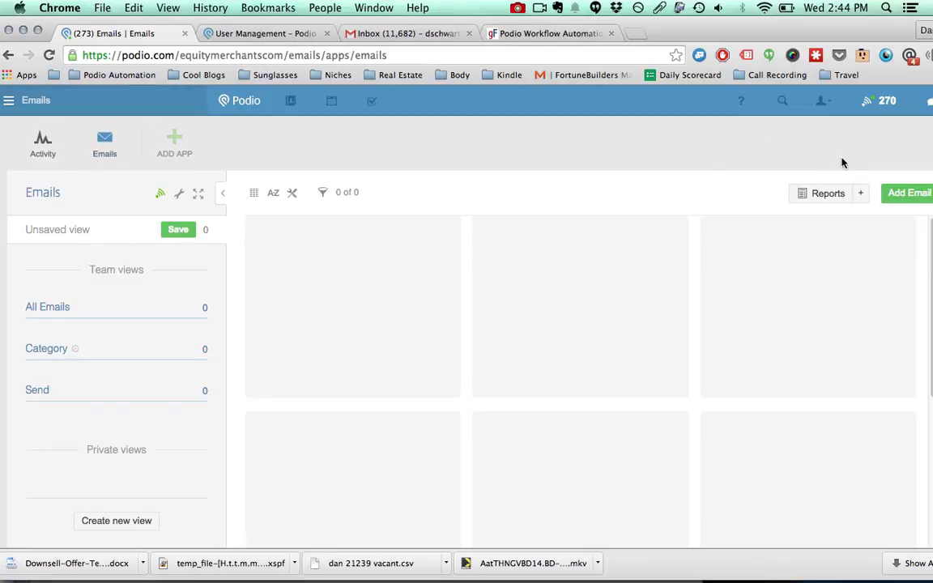
pyautogui.click(900, 197)
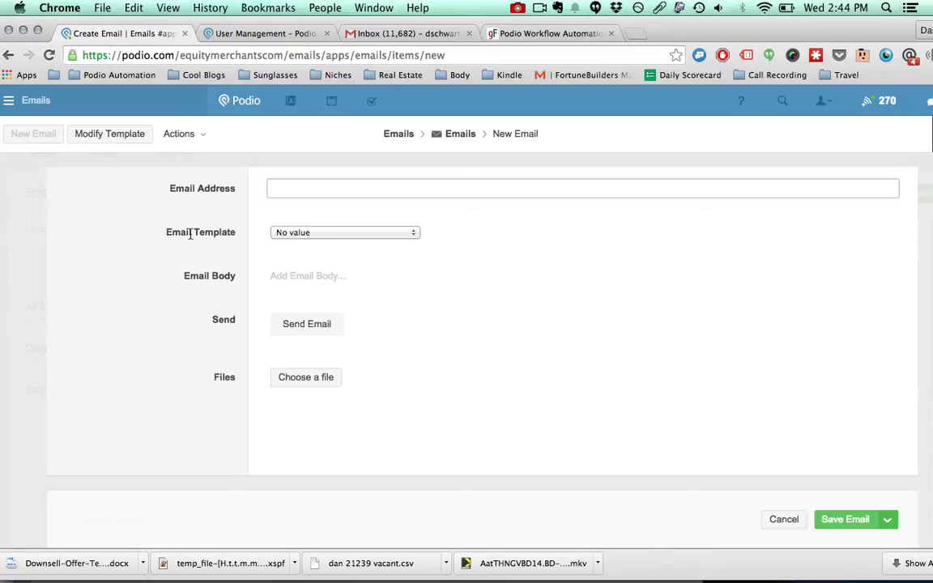
# Enter the recipient's e-mail address, leave Email Template empty, and save the item
pyautogui.click(277, 235)
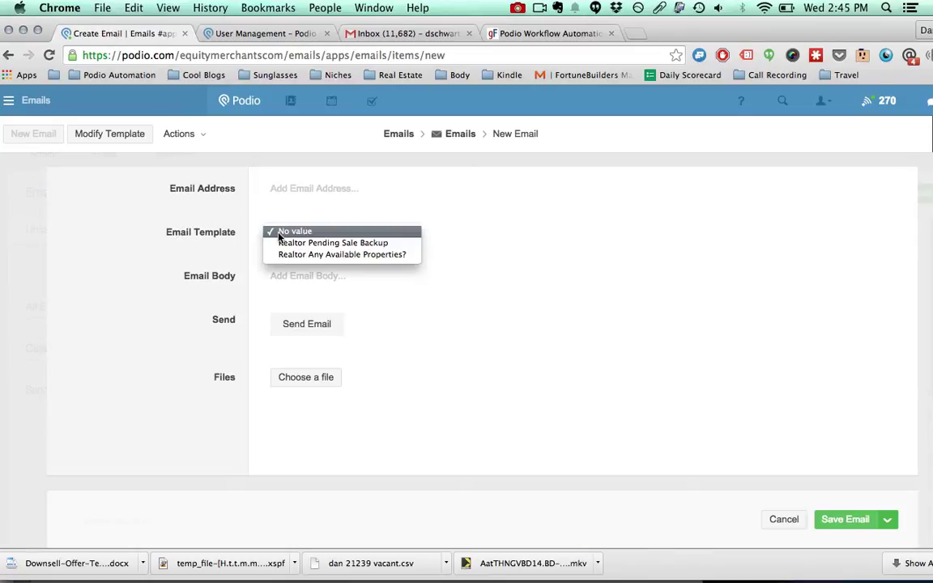
pyautogui.click(204, 256)
pyautogui.click(279, 188)
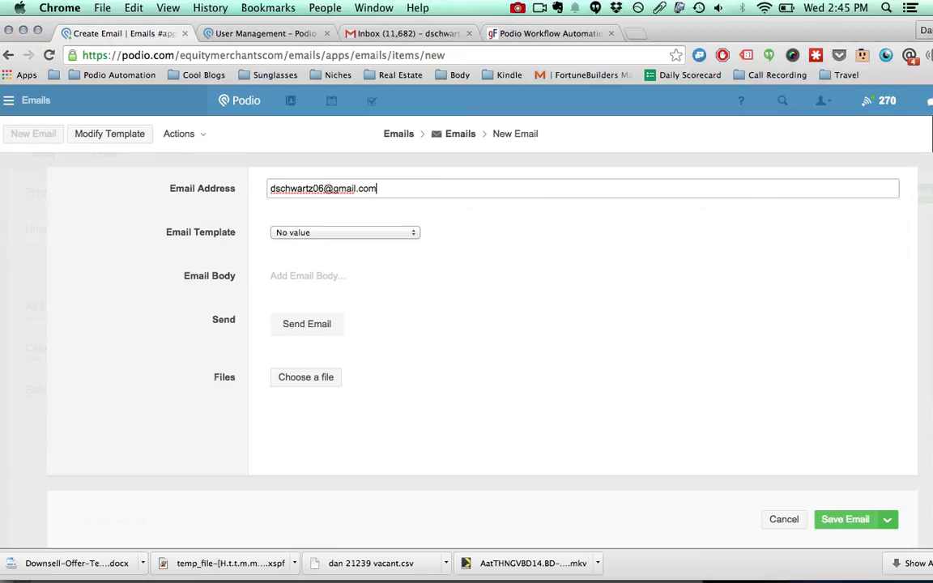
pyautogui.click(846, 519)
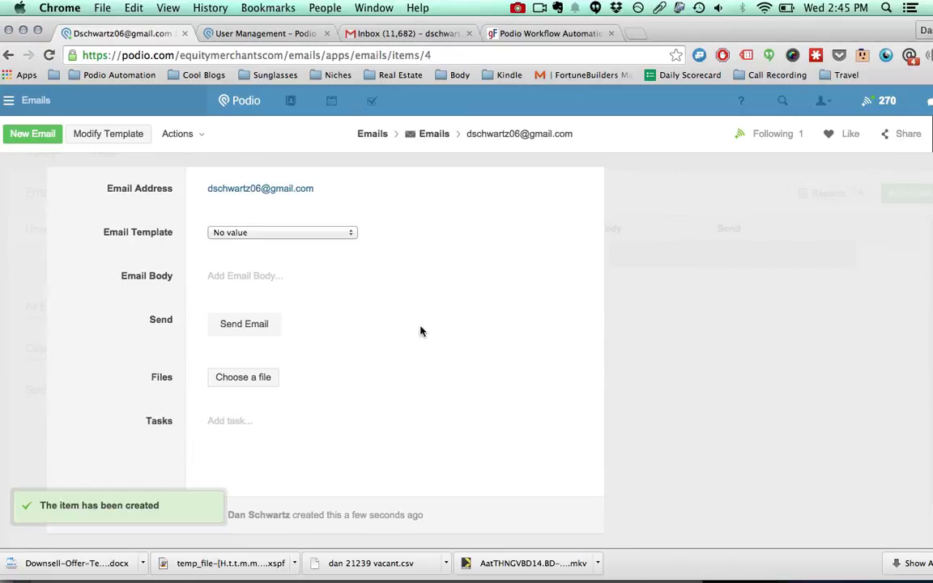
# Set the template to Realtor Pending Sale Backup, copy its activity text, and open Email Body
pyautogui.click(252, 233)
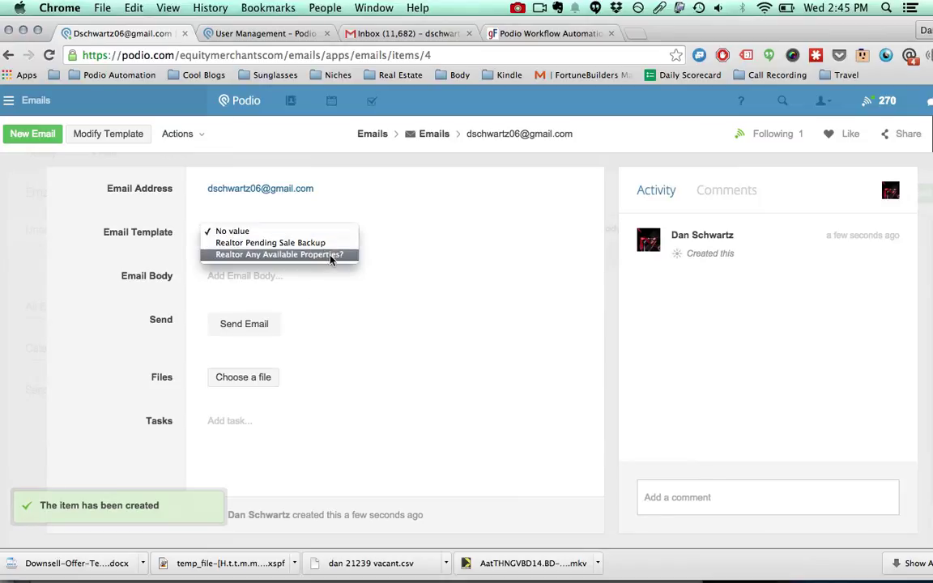
pyautogui.click(260, 245)
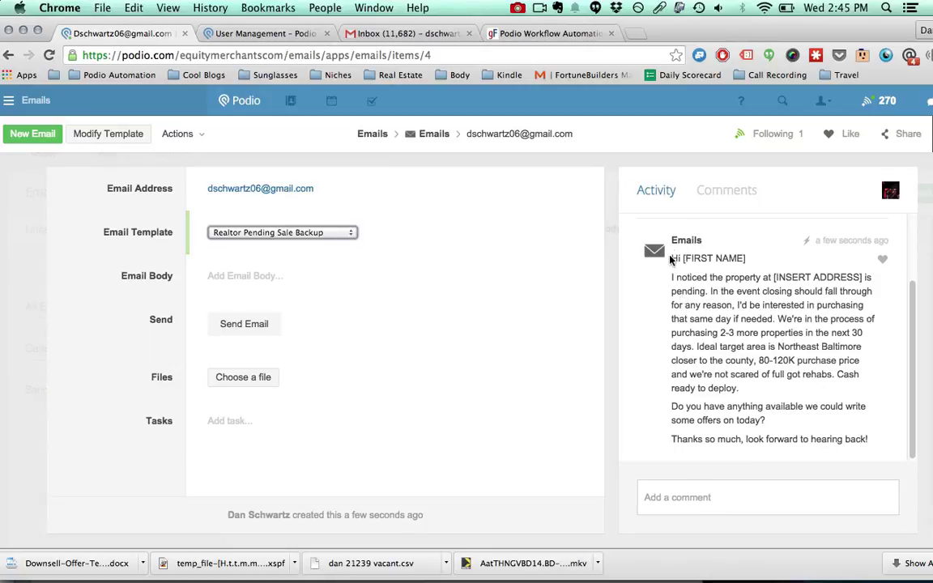
pyautogui.moveTo(670, 258); pyautogui.dragTo(876, 447)
pyautogui.press('super+c')
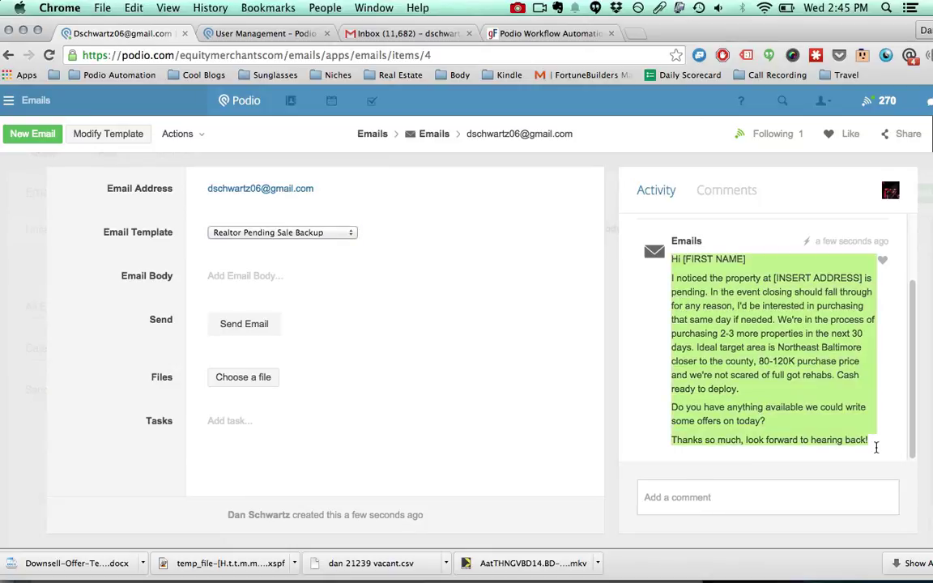
pyautogui.click(220, 275)
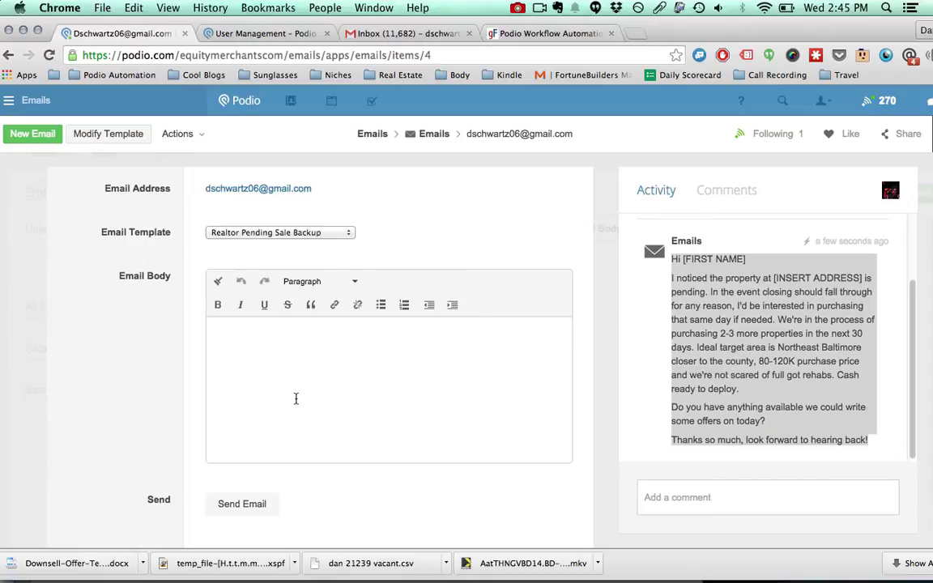
# Paste the template text into Email Body, replacing [FIRST NAME] with 'S' and [INSERT ADDRESS] with '123 Main St.'
pyautogui.press('super+v')
pyautogui.moveTo(297, 342); pyautogui.dragTo(229, 342)
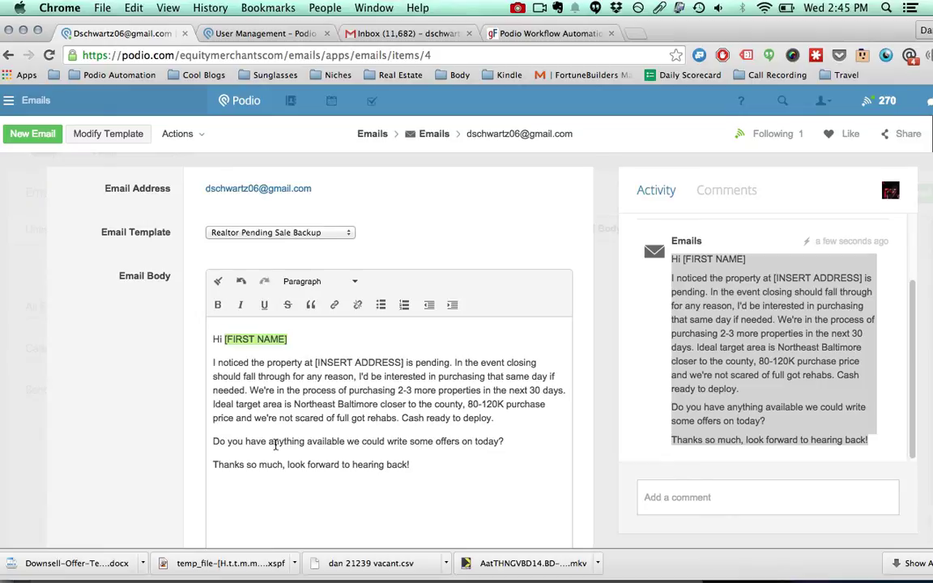
pyautogui.write('S')
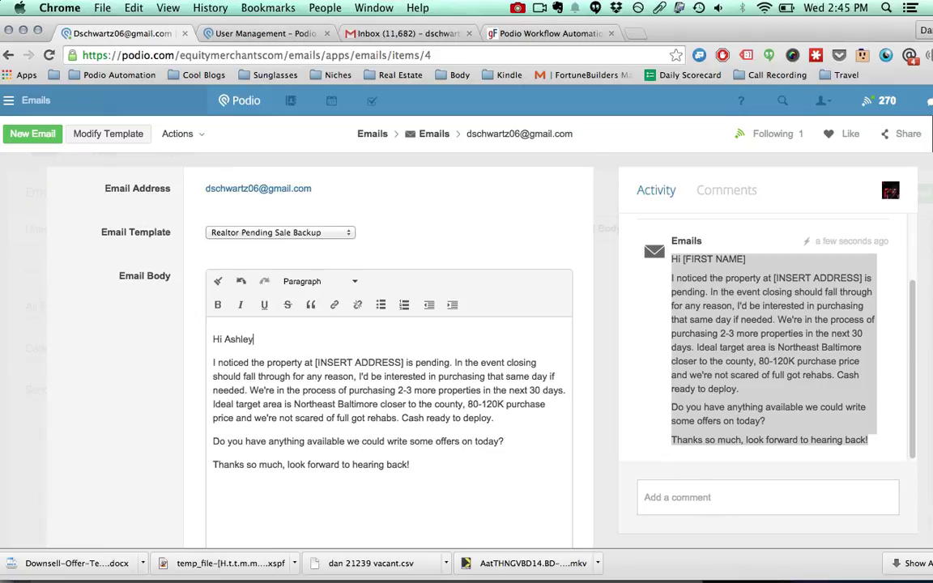
pyautogui.moveTo(404, 363); pyautogui.dragTo(313, 362)
pyautogui.write('123 Main St')
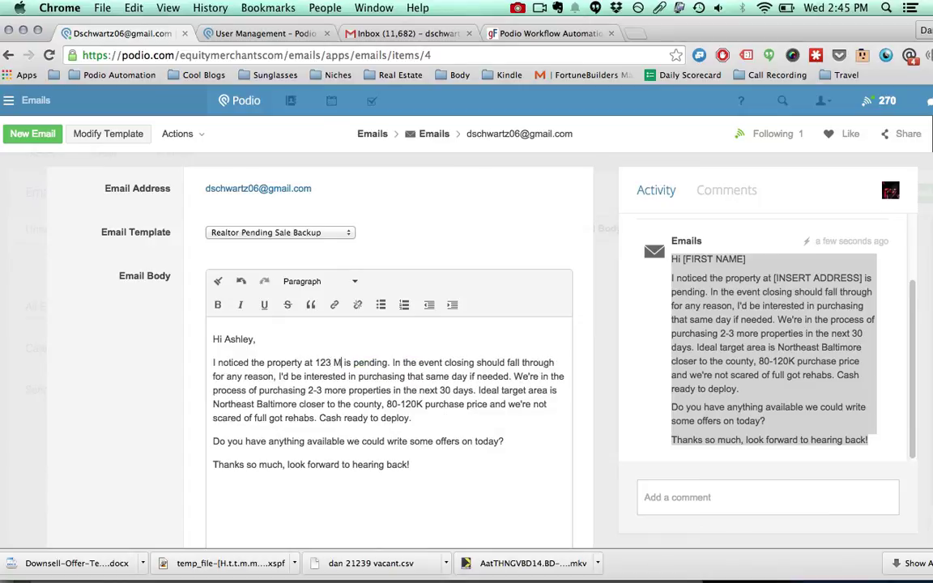
pyautogui.write('.')
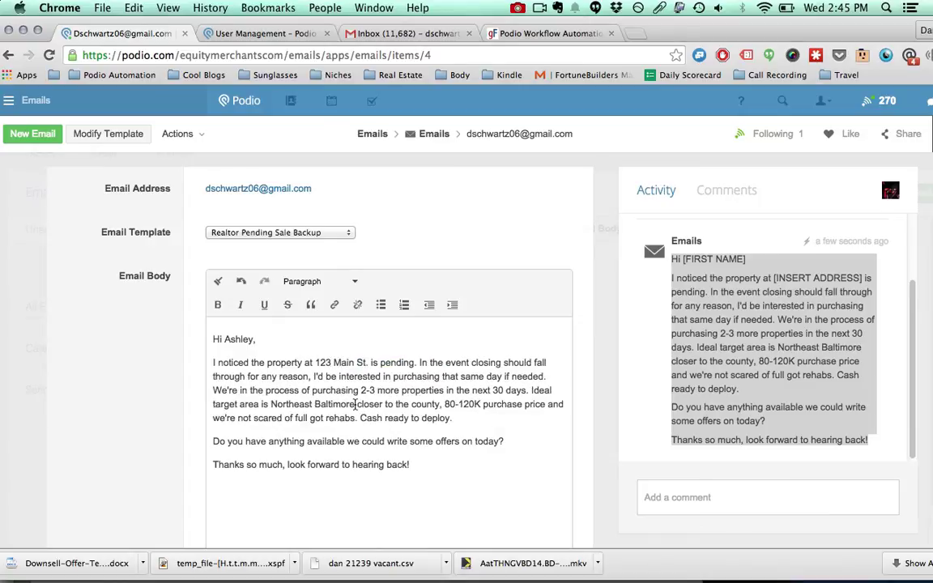
# Send the email and check the Gmail inbox for its delivery
pyautogui.scroll(-5, 354, 405)
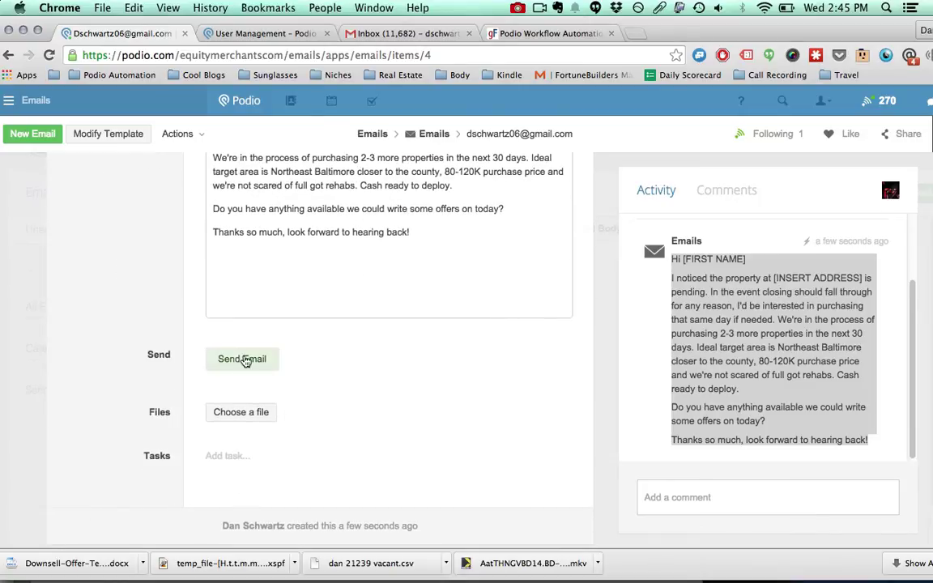
pyautogui.click(245, 362)
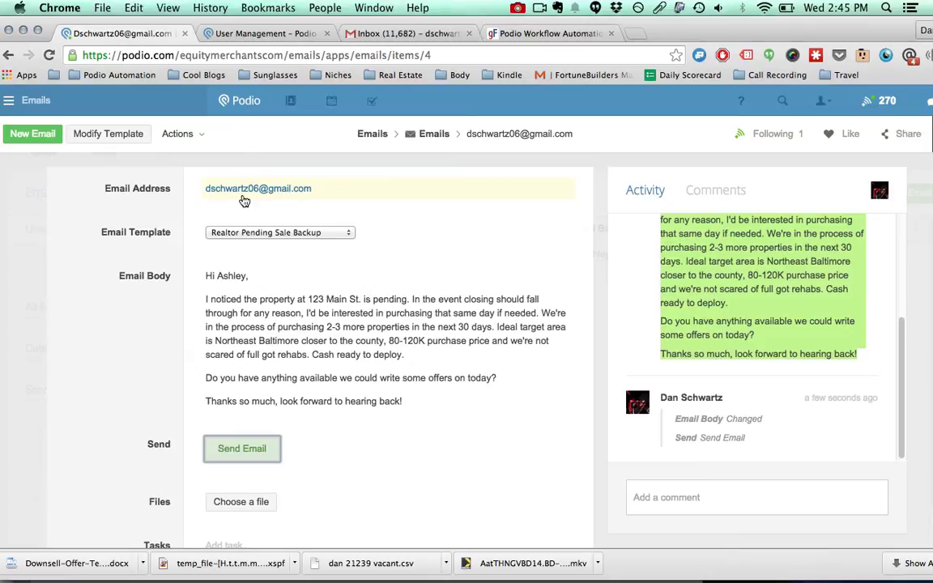
pyautogui.click(407, 35)
# Minimize the draft and read the delivered 'Interested in making a few offers' email
pyautogui.click(470, 204)
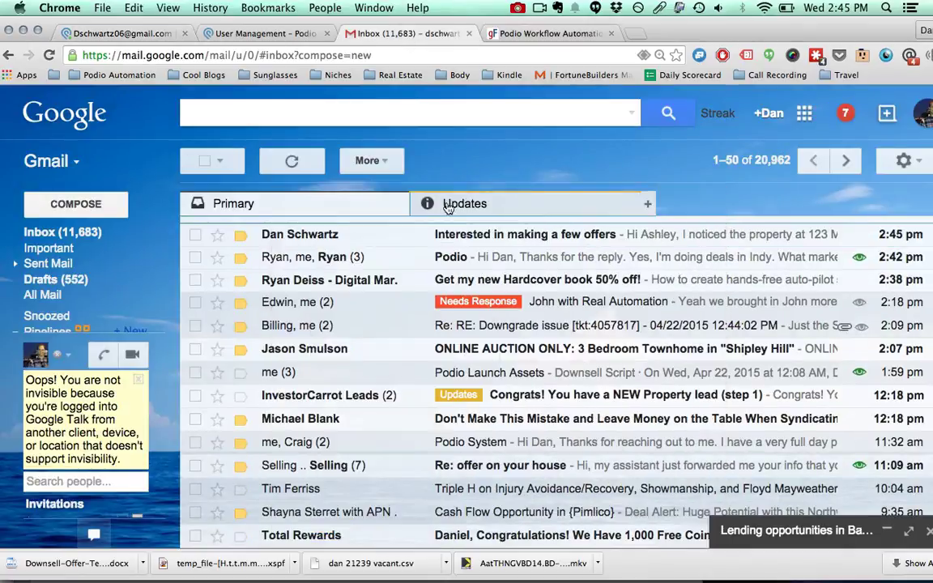
pyautogui.click(563, 237)
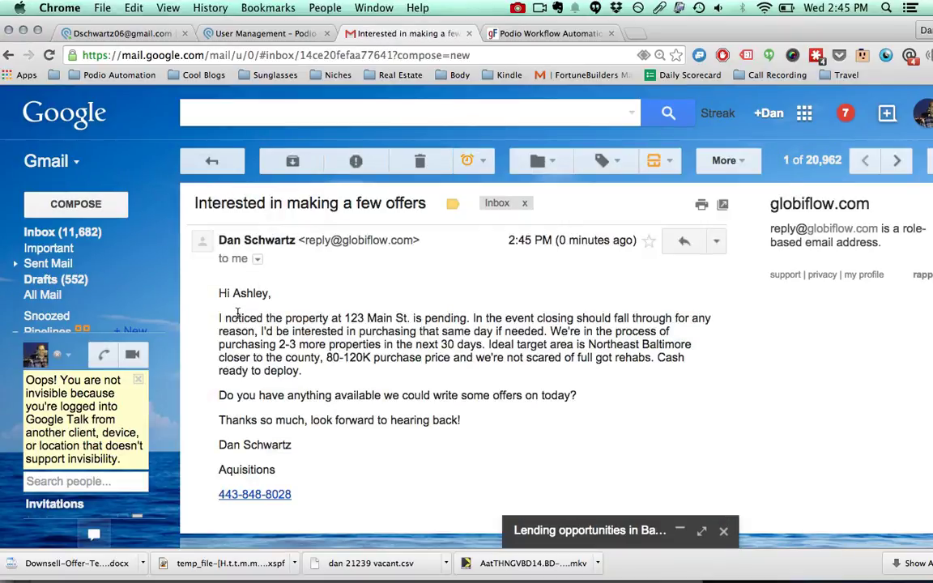
pyautogui.scroll(-1, 331, 314)
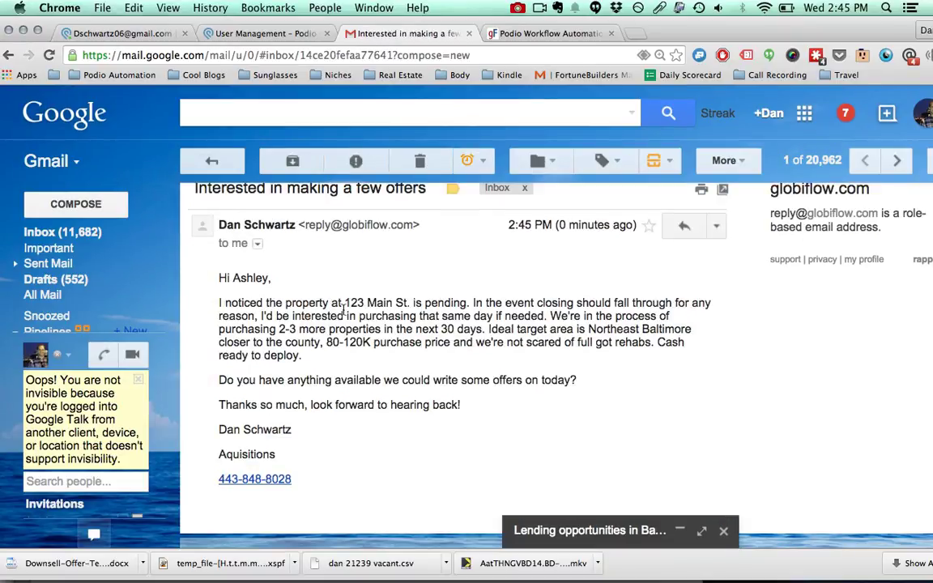
pyautogui.scroll(-2, 343, 310)
pyautogui.moveTo(281, 402); pyautogui.dragTo(219, 384)
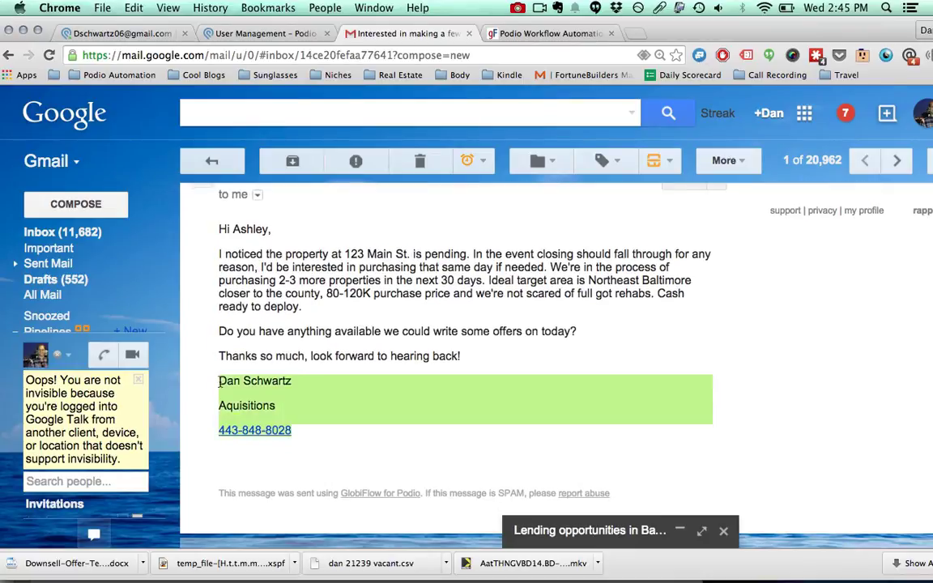
pyautogui.click(388, 380)
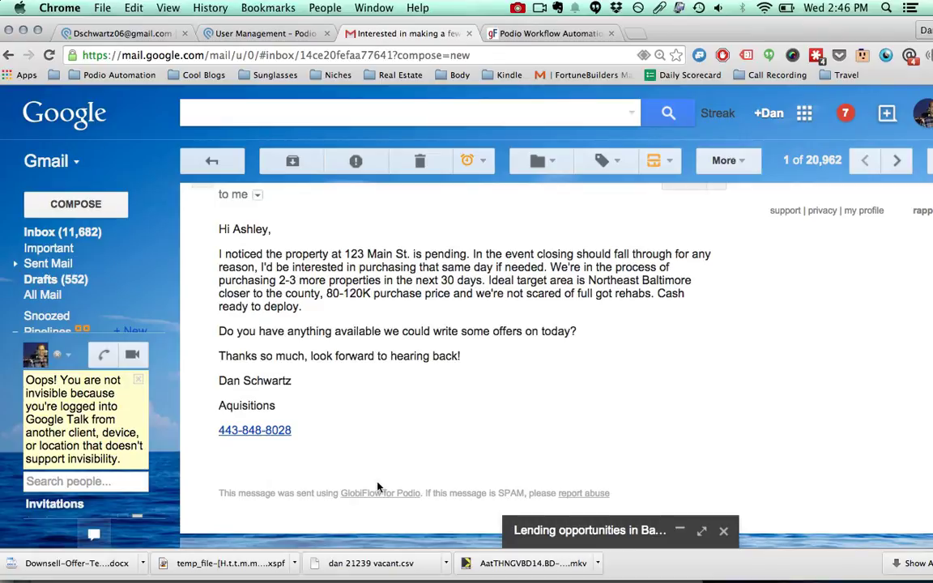
pyautogui.scroll(2, 341, 500)
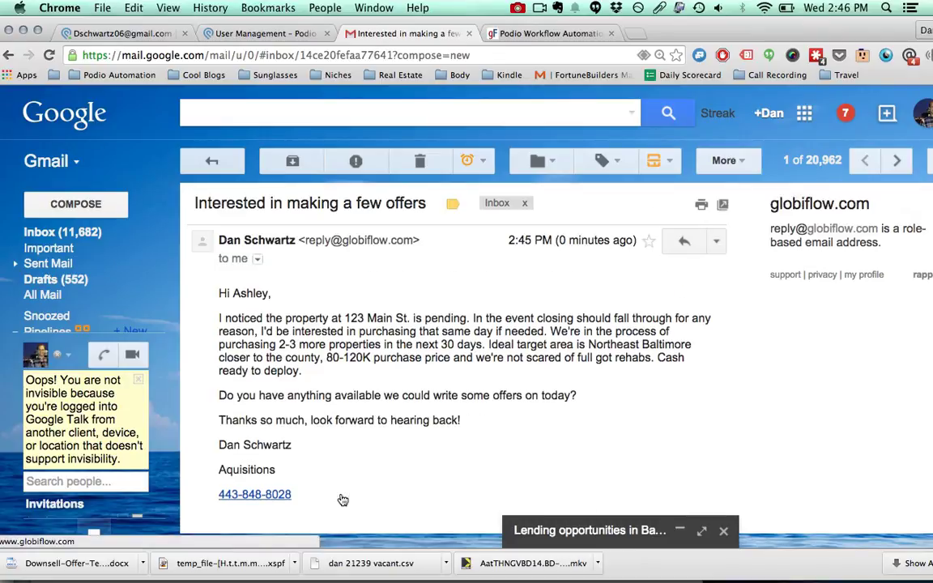
# Open the Backup Offer Snippet flow and confirm the Podio item still uses Realtor Pending Sale Backup
pyautogui.click(528, 36)
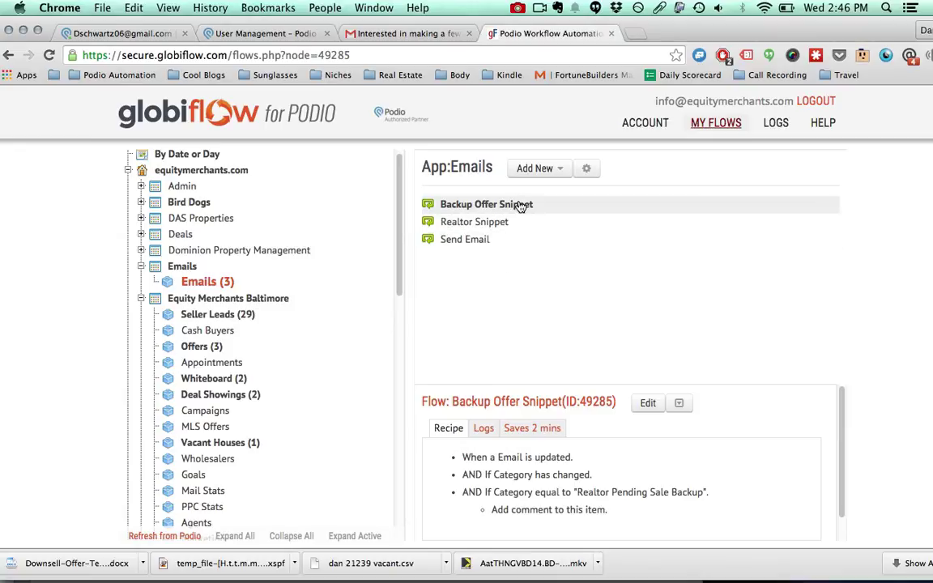
pyautogui.click(649, 403)
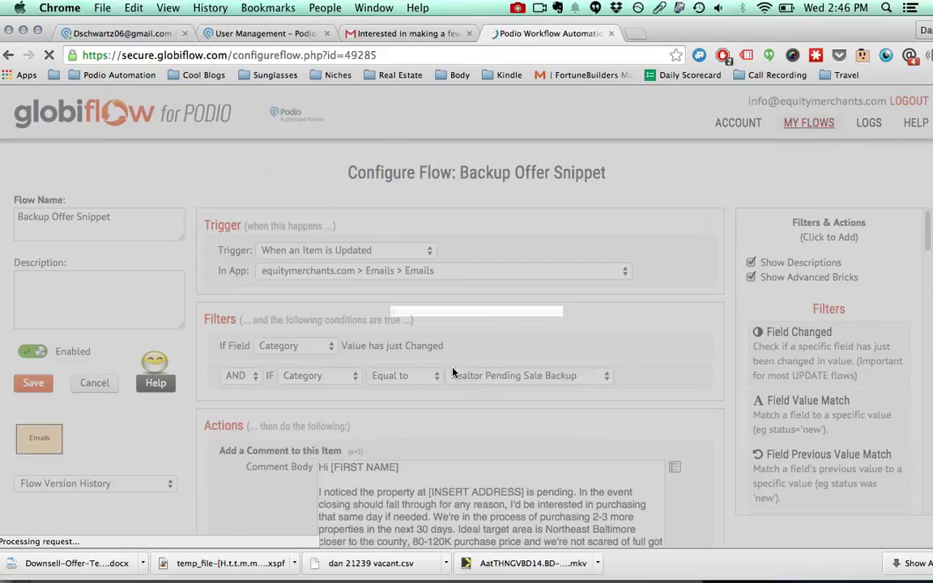
pyautogui.scroll(-3, 321, 241)
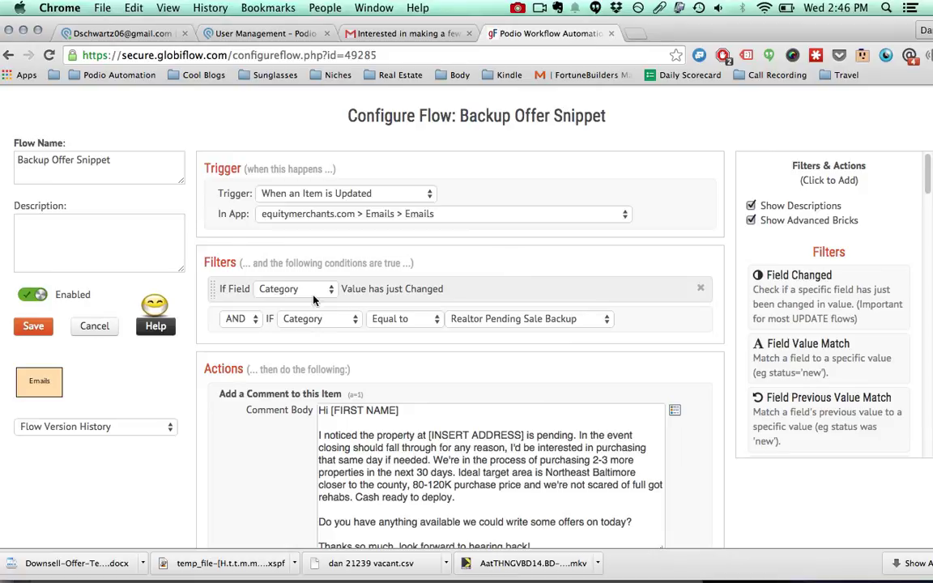
pyautogui.click(129, 33)
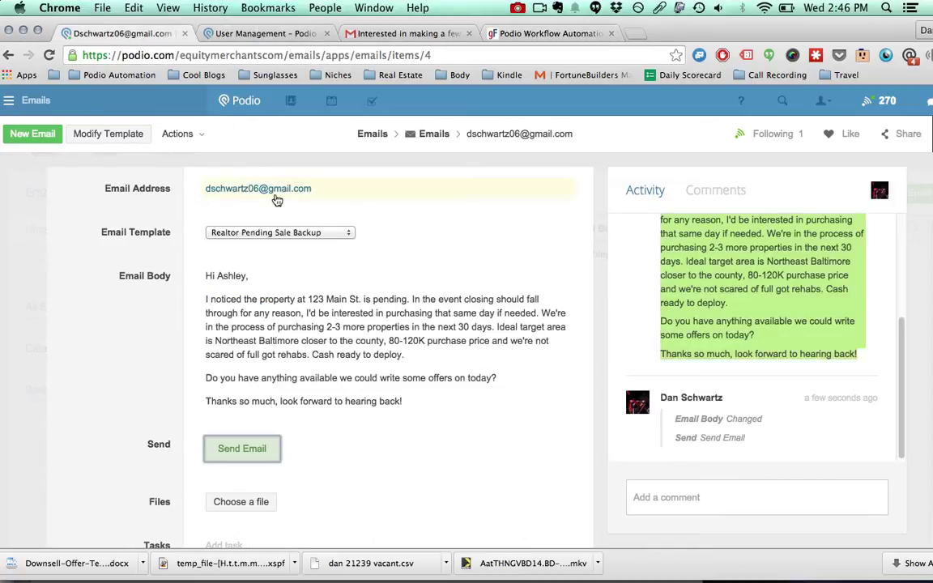
pyautogui.click(230, 233)
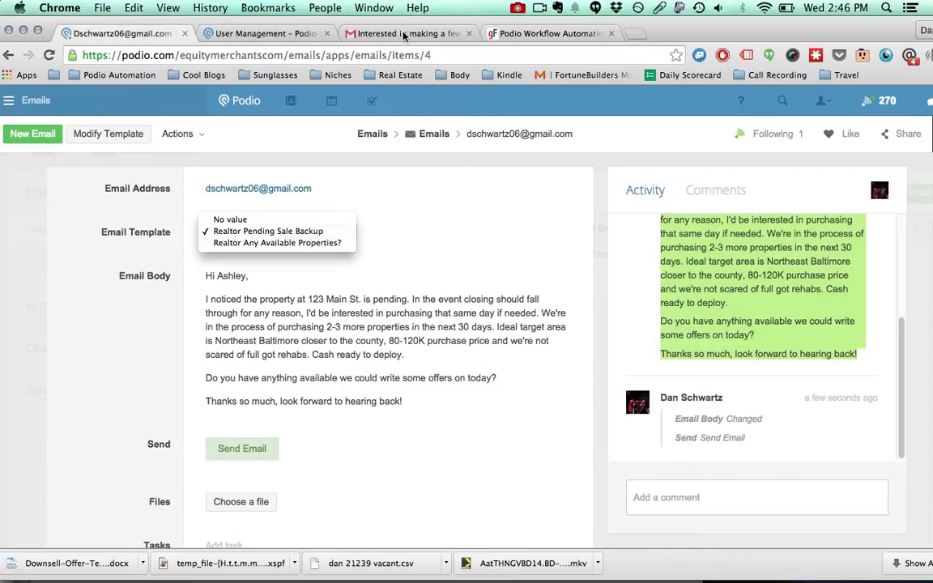
pyautogui.press('Escape')
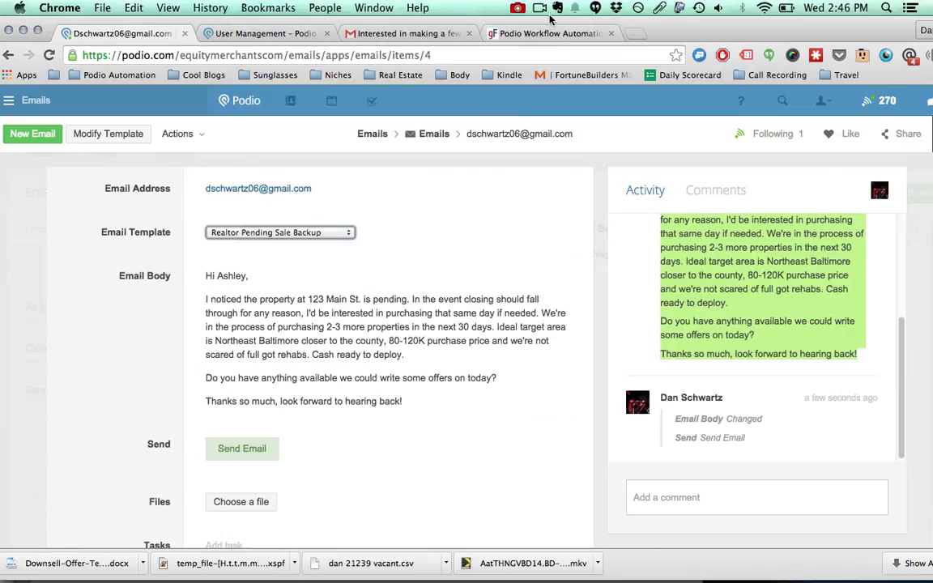
pyautogui.click(553, 36)
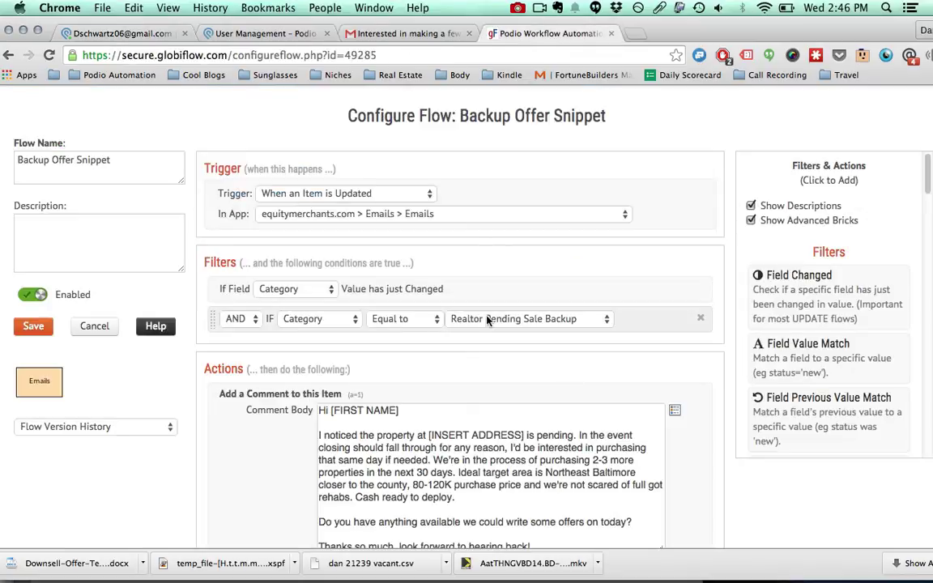
# Review the flow's Comment Body text, then cancel the Backup Offer Snippet flow without saving
pyautogui.scroll(-3, 561, 321)
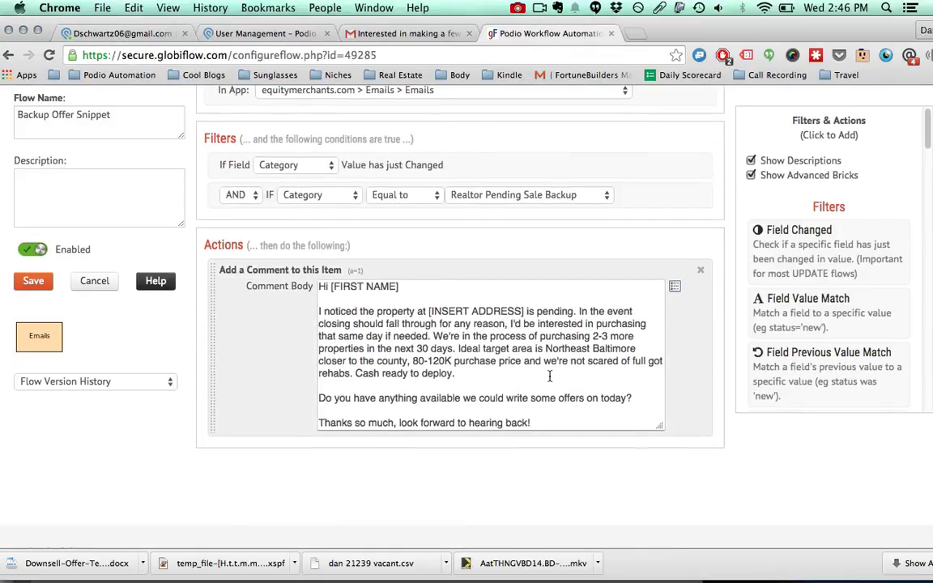
pyautogui.moveTo(567, 424); pyautogui.dragTo(280, 259)
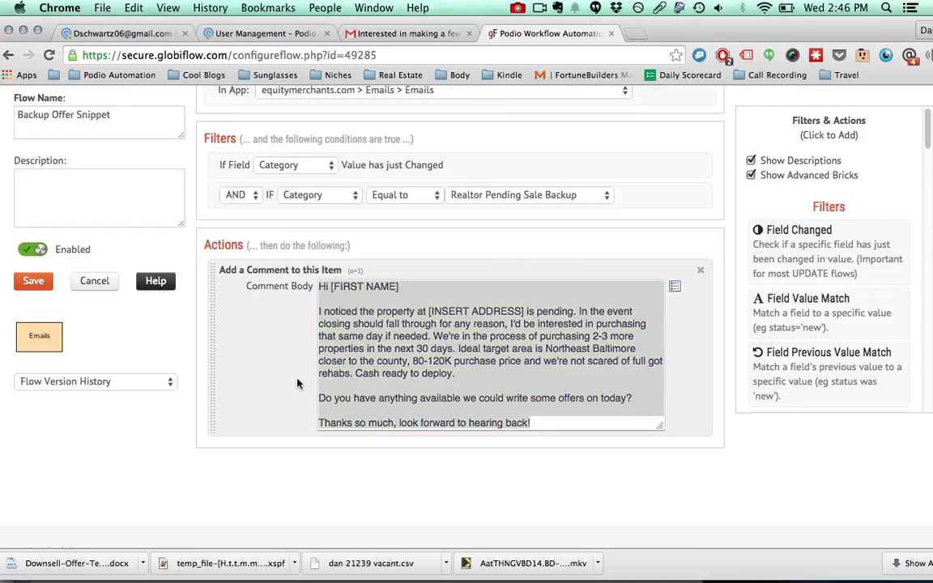
pyautogui.scroll(2, 297, 381)
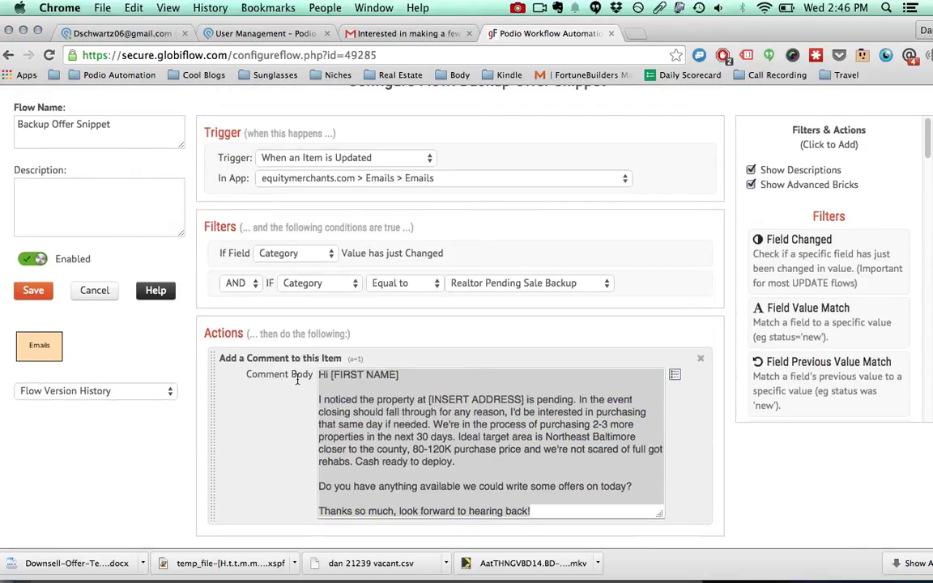
pyautogui.click(108, 295)
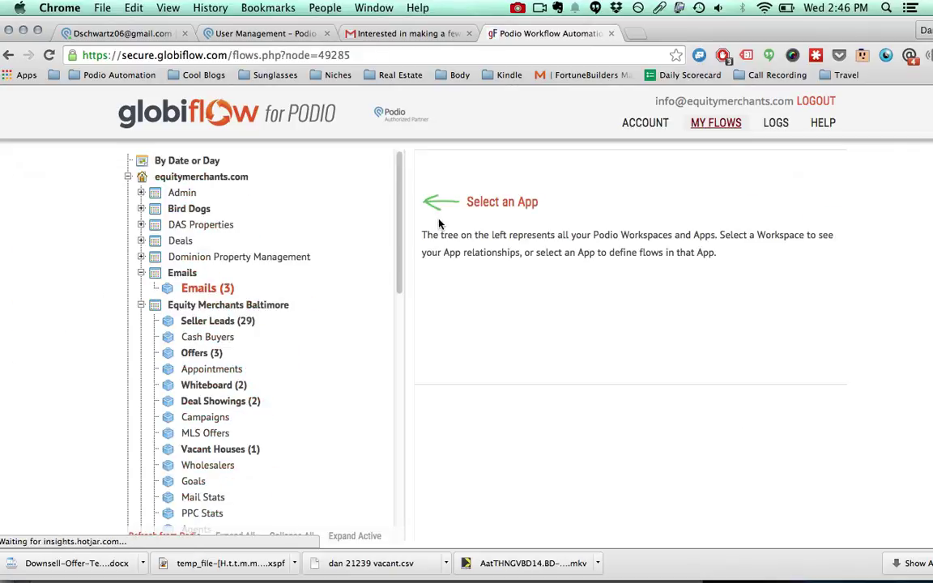
# Open the Send Email flow for editing and inspect the field tokens for the Send Email to field
pyautogui.click(477, 241)
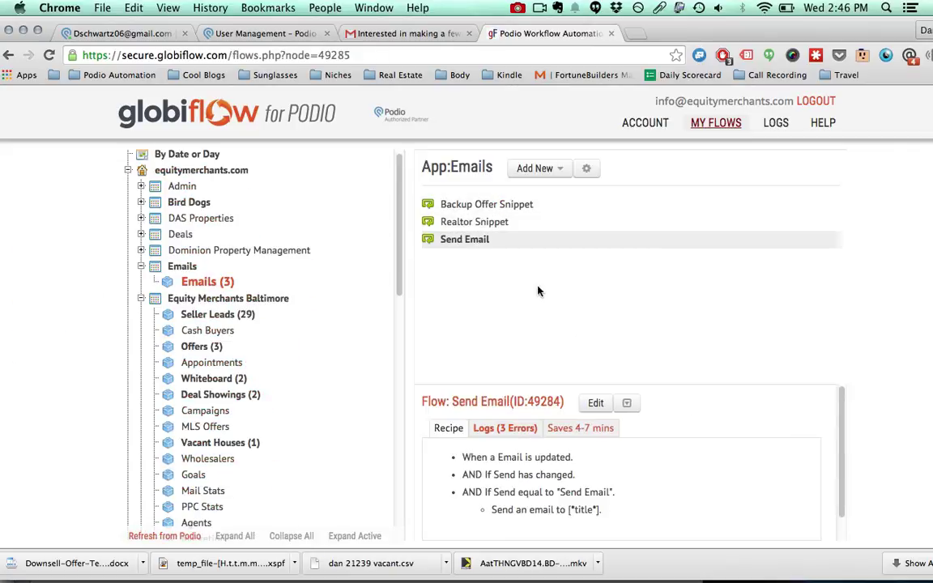
pyautogui.click(599, 402)
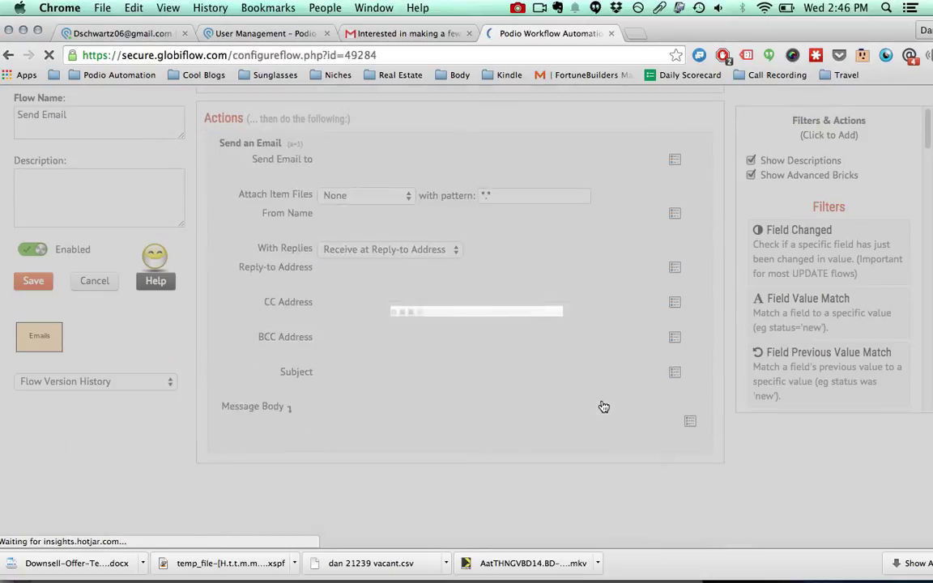
pyautogui.scroll(-1, 364, 264)
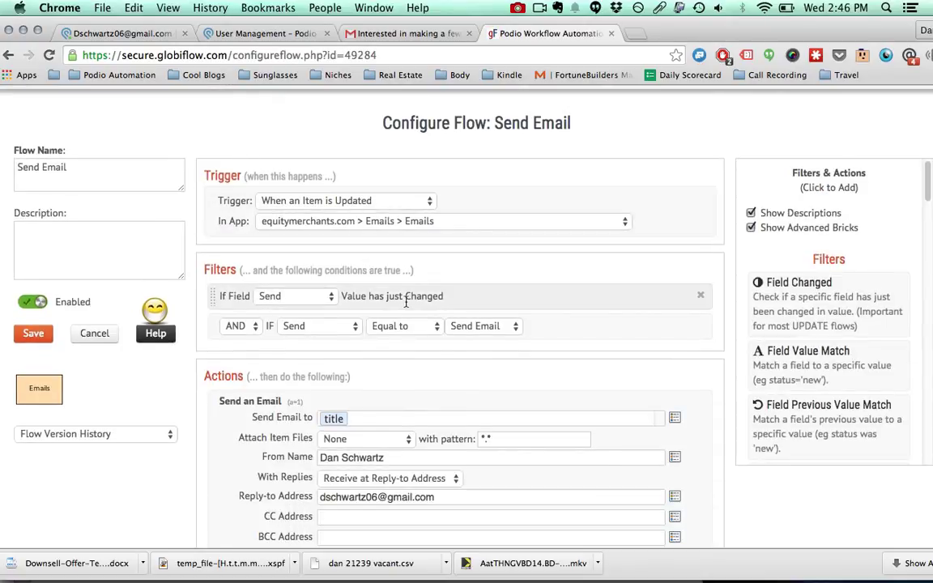
pyautogui.scroll(-3, 483, 310)
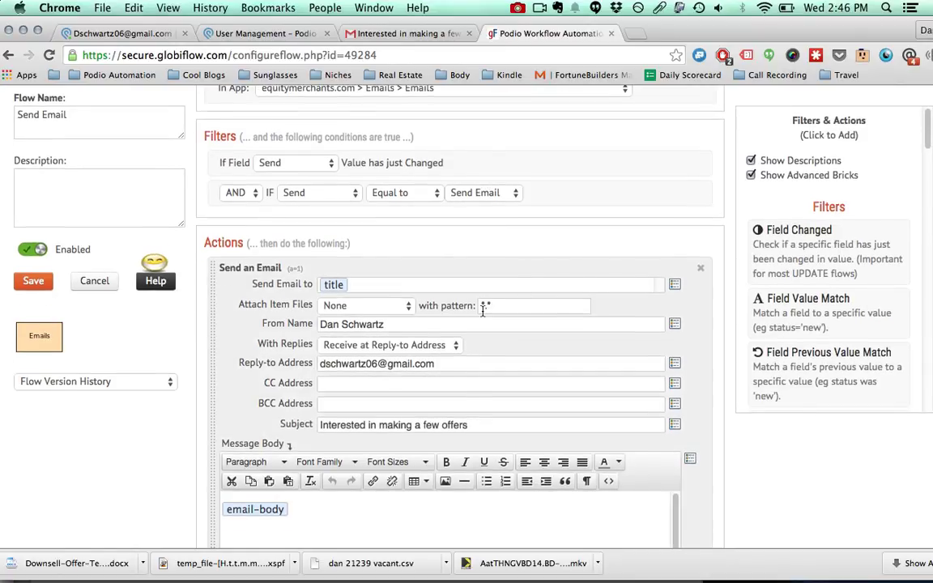
pyautogui.click(386, 283)
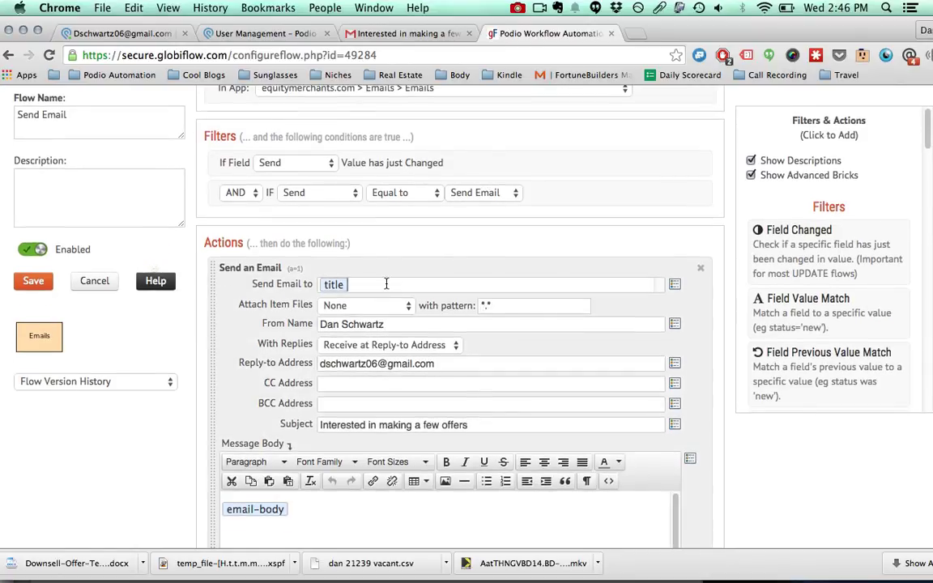
pyautogui.click(675, 285)
pyautogui.click(288, 382)
# Check the Reply-to address, the Subject, and the (Email) Email Body token in the message body
pyautogui.tripleClick(383, 364)
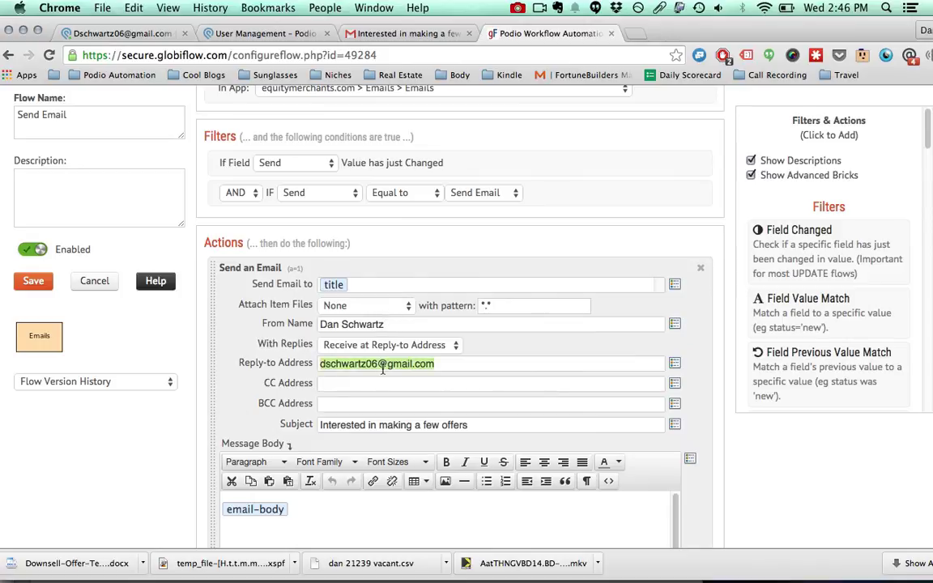
pyautogui.scroll(-2, 377, 371)
pyautogui.moveTo(400, 352); pyautogui.dragTo(324, 348)
pyautogui.click(373, 439)
pyautogui.click(243, 435)
pyautogui.click(317, 433)
pyautogui.click(690, 382)
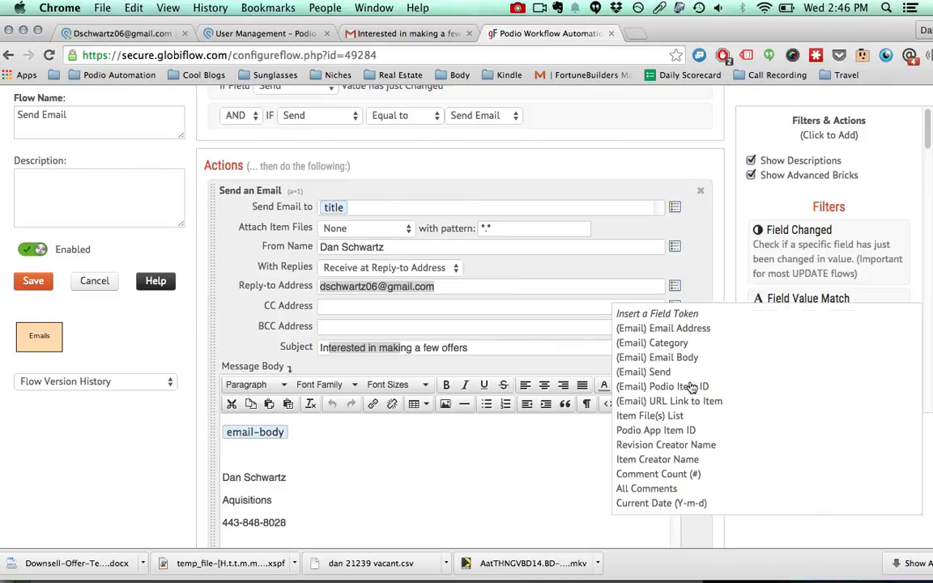
pyautogui.click(657, 357)
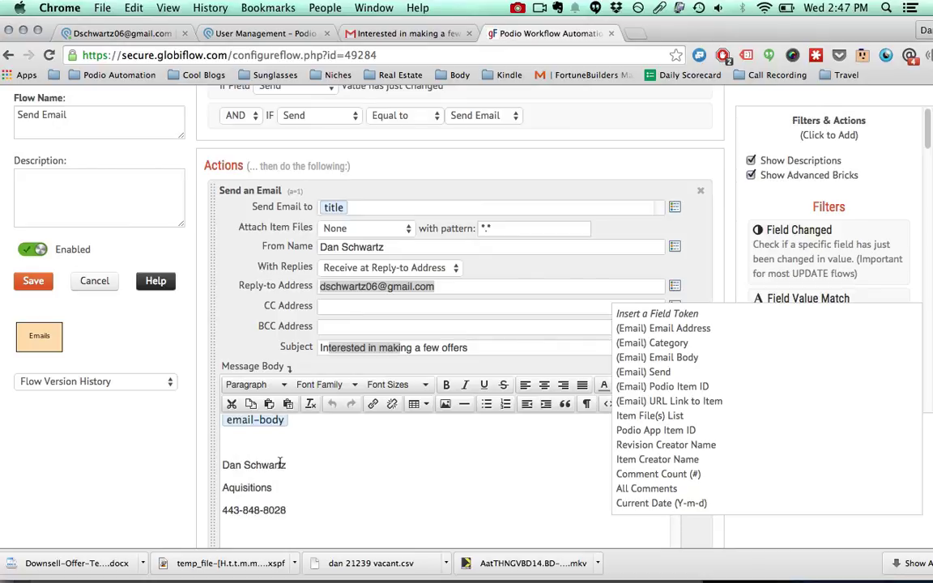
pyautogui.scroll(-3, 266, 494)
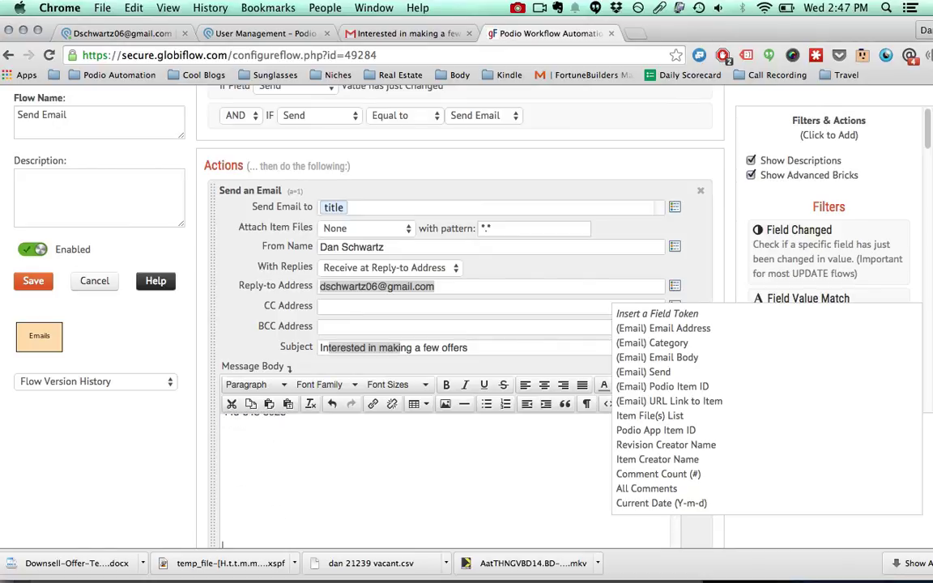
pyautogui.scroll(2, 276, 494)
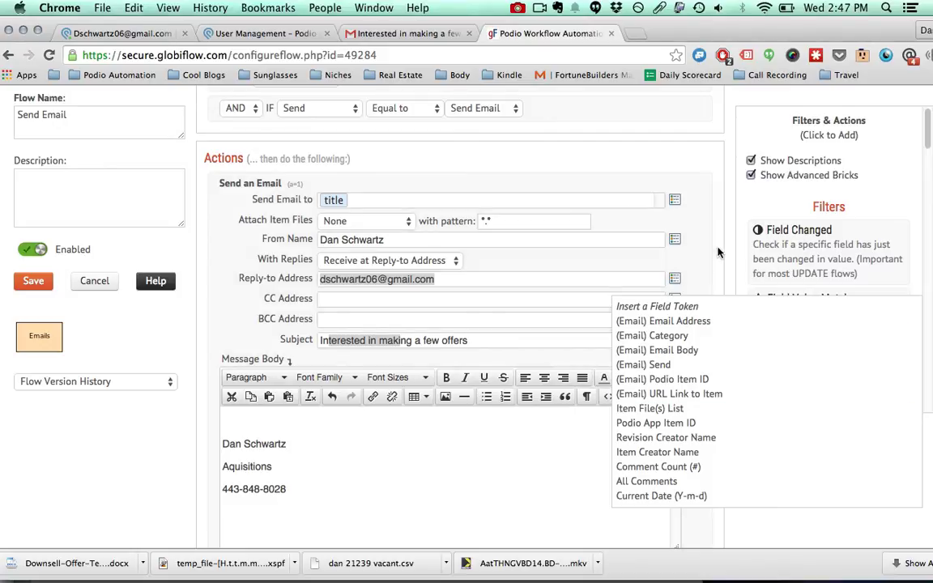
pyautogui.click(648, 229)
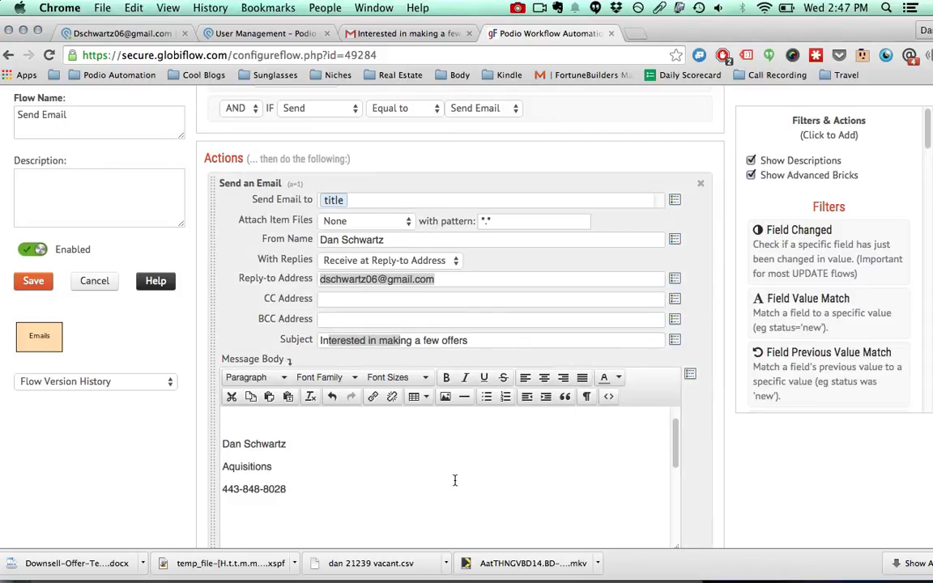
# Cancel the Send Email flow without saving and view the delivered offers email in Gmail
pyautogui.scroll(5, 454, 481)
pyautogui.click(95, 281)
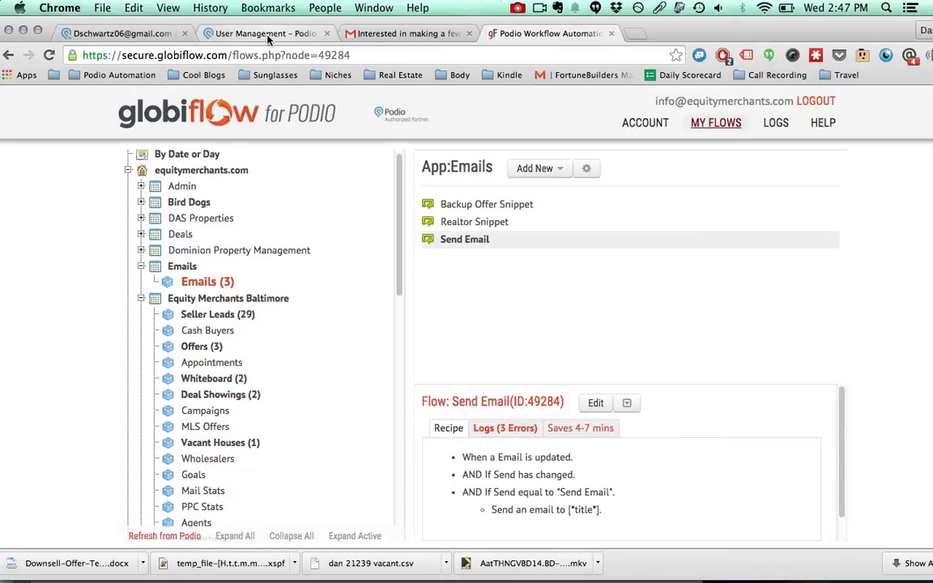
pyautogui.click(397, 34)
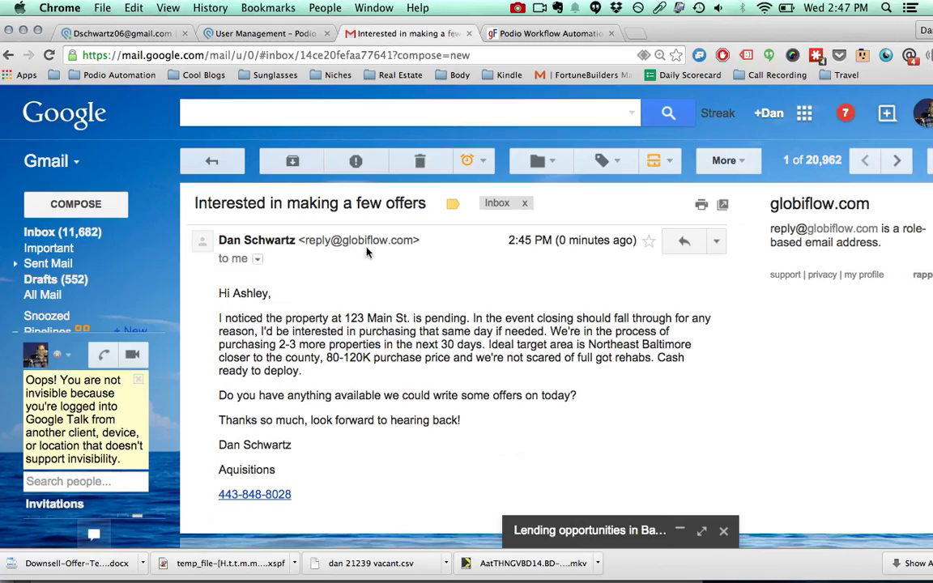
# Expand the minimized 'Lending opportunities in Baltimore' draft and show its saved snippets list
pyautogui.click(606, 530)
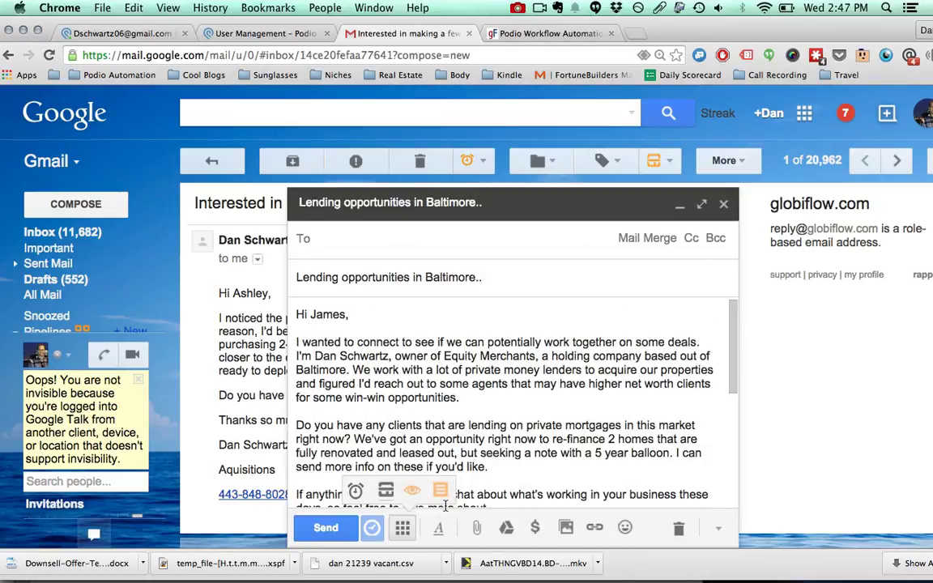
pyautogui.click(440, 491)
pyautogui.scroll(-3, 499, 324)
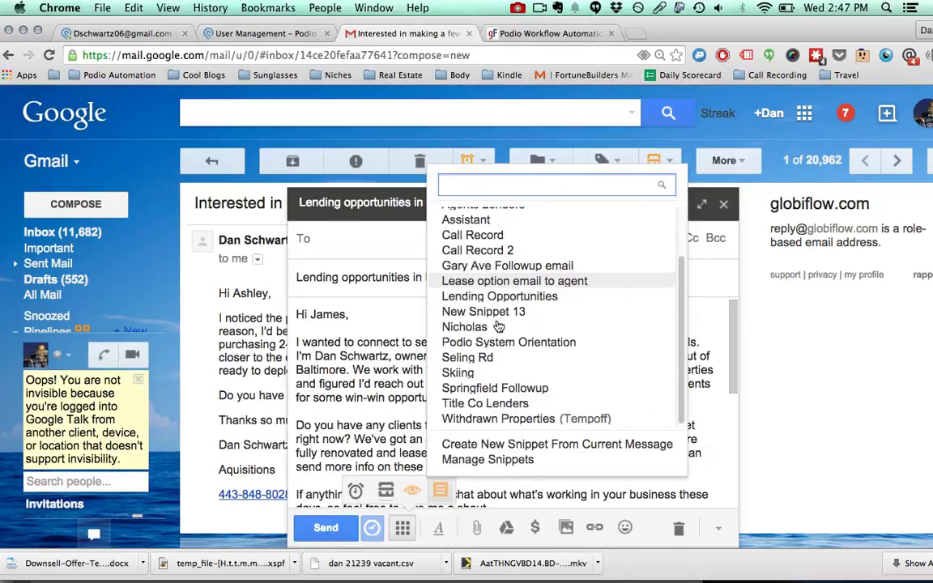
pyautogui.scroll(3, 499, 326)
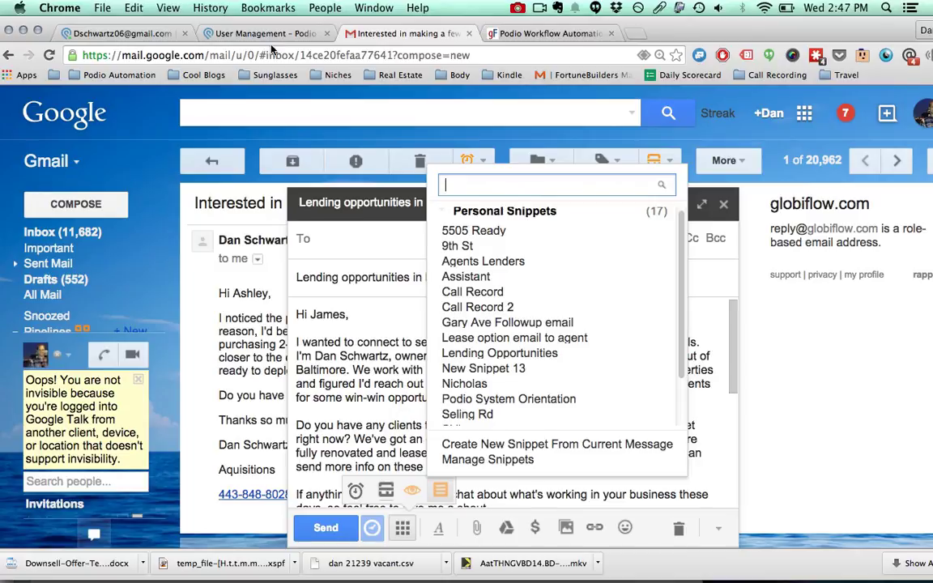